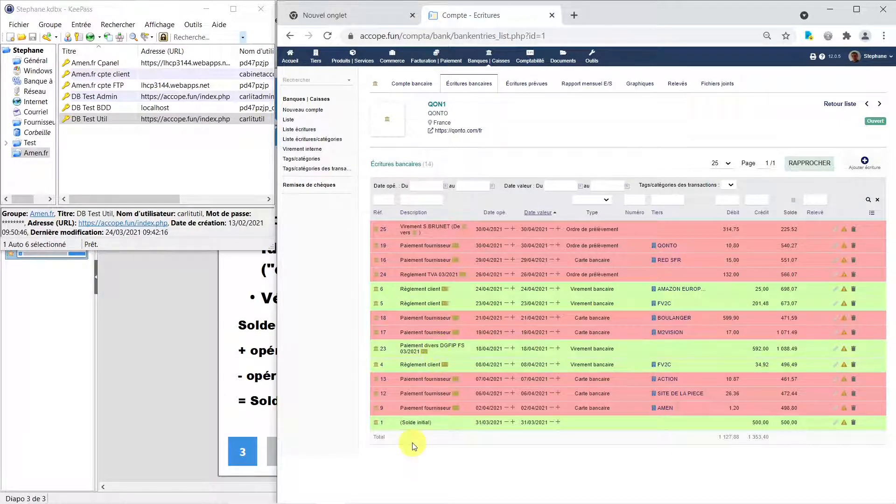
# Bring up the Qonto PDF statement beside the QON1 entries list and hide the list's Date valeur and Numéro columns.
pyautogui.moveTo(364, 497)
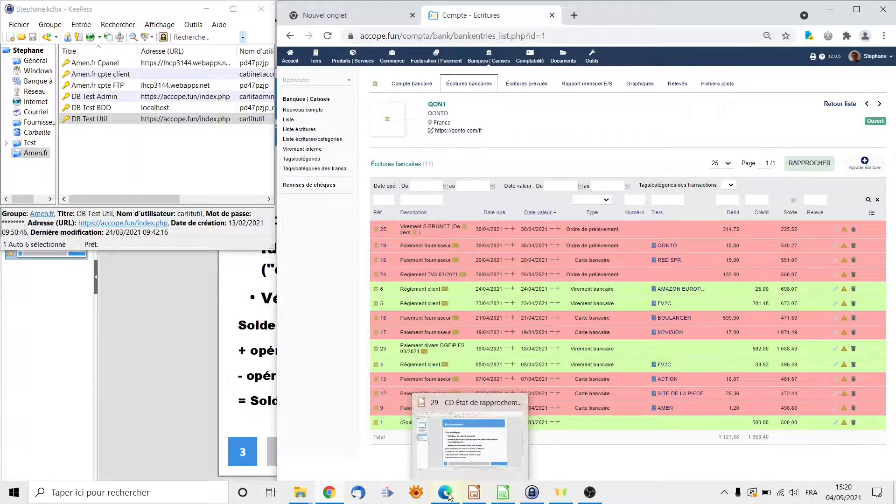
pyautogui.click(449, 432)
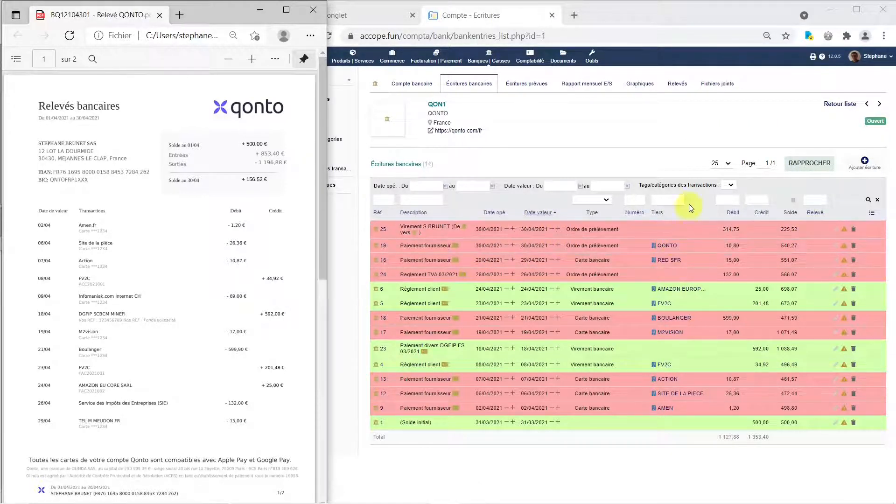
pyautogui.click(873, 219)
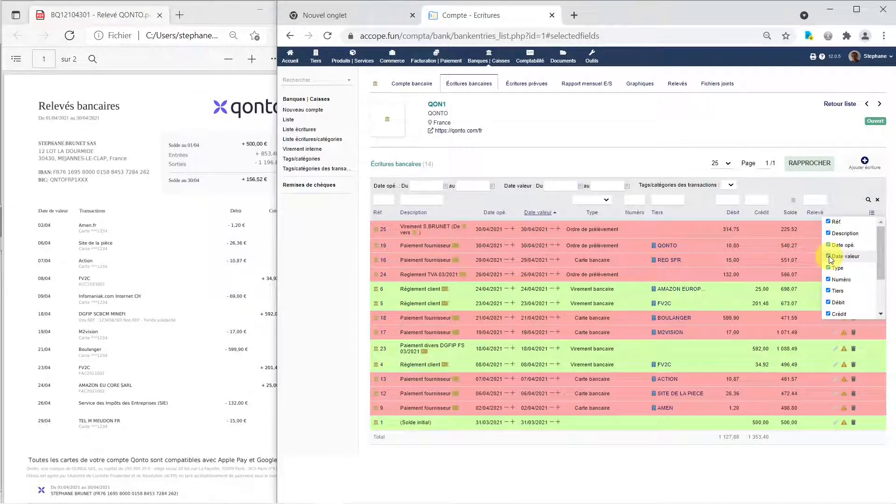
pyautogui.click(829, 256)
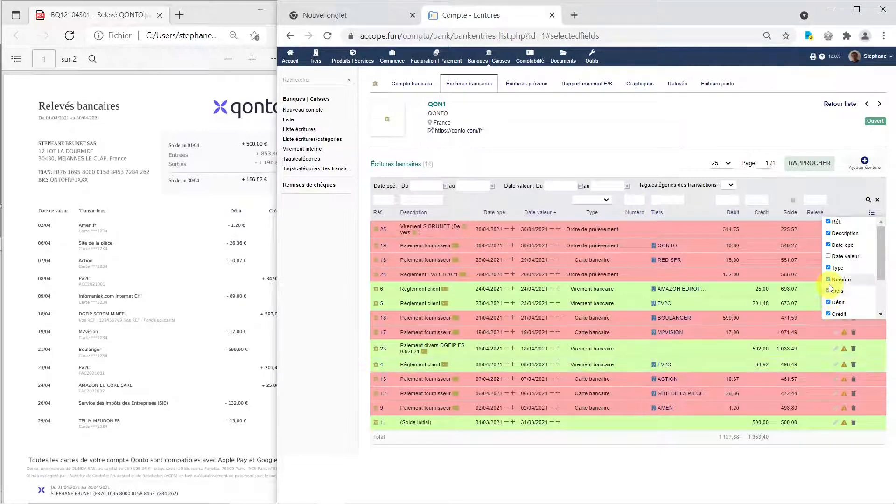
pyautogui.click(829, 279)
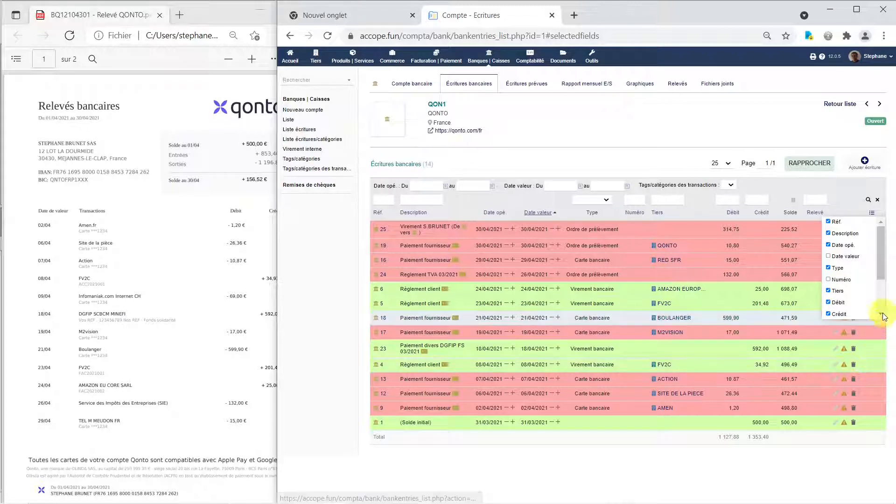
pyautogui.moveTo(880, 274); pyautogui.dragTo(884, 313)
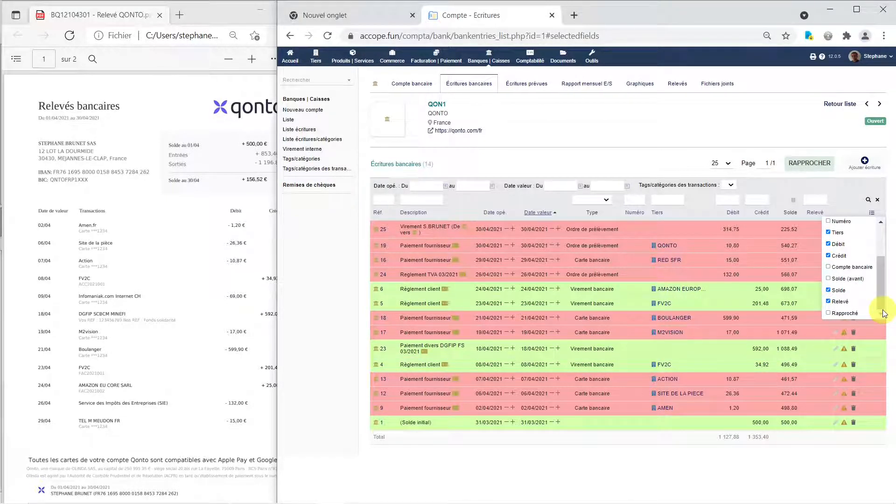
pyautogui.click(837, 187)
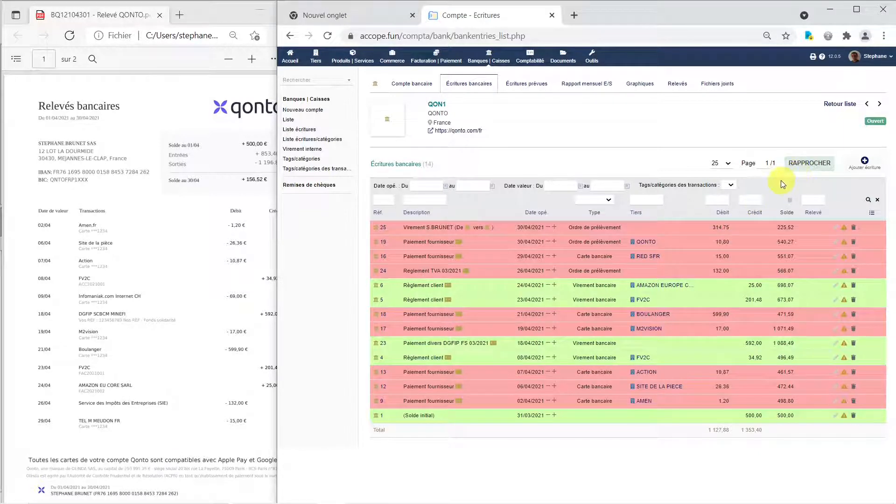
# Start reconciling the QON1 bank entries and enter 202104 as the bank statement reference.
pyautogui.click(805, 167)
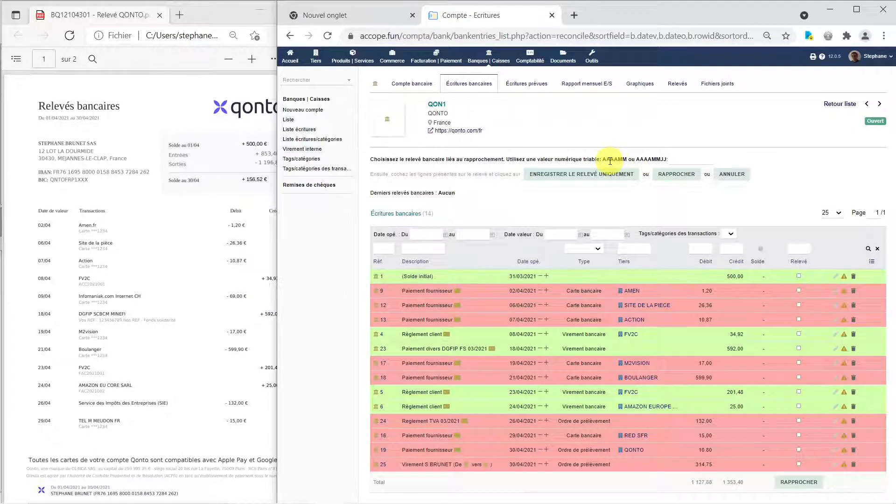
pyautogui.click(683, 159)
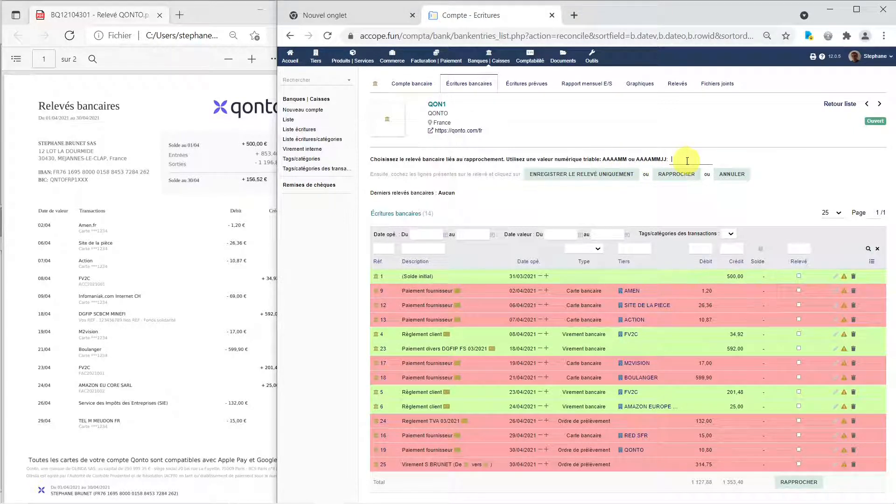
pyautogui.write('202104')
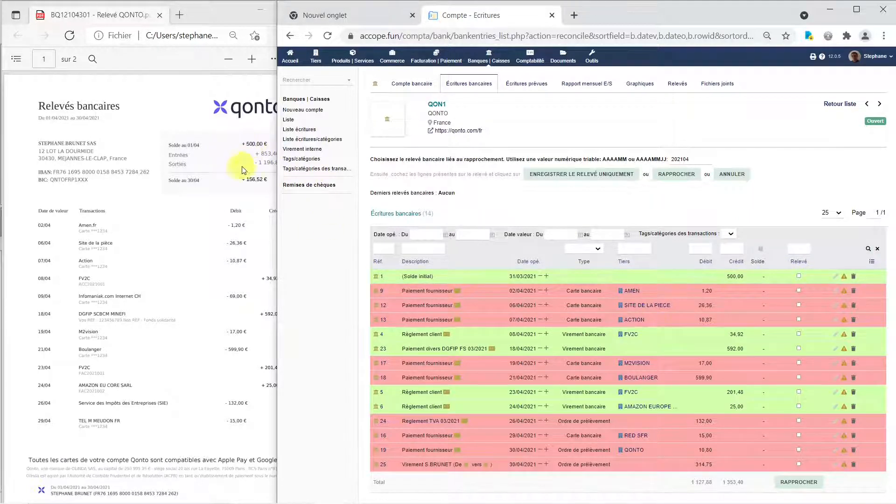
# Mark the initial balance and the AMEN, SITE DE LA PIECE, ACTION and 34,92 FV2C entries as present on the statement.
pyautogui.click(799, 276)
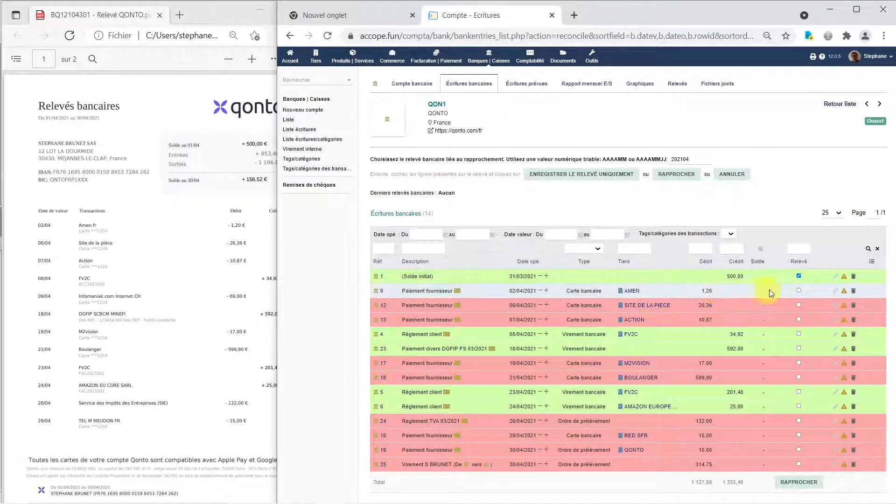
pyautogui.click(799, 290)
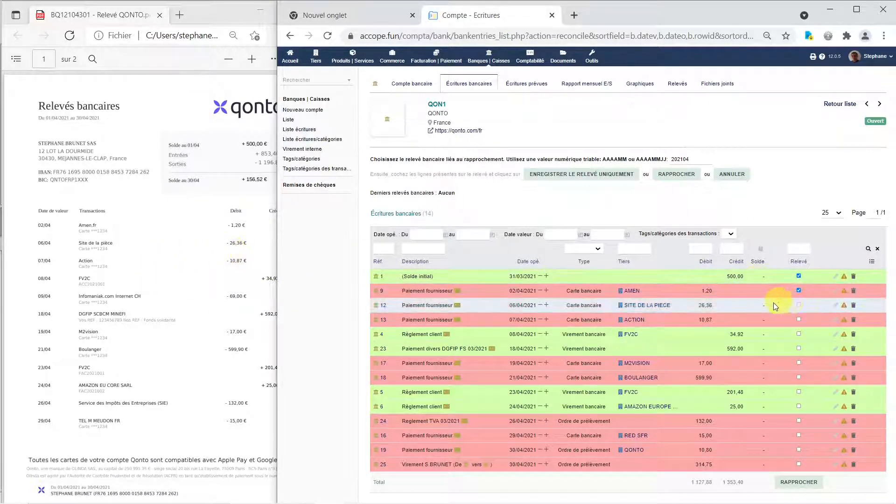
pyautogui.click(799, 306)
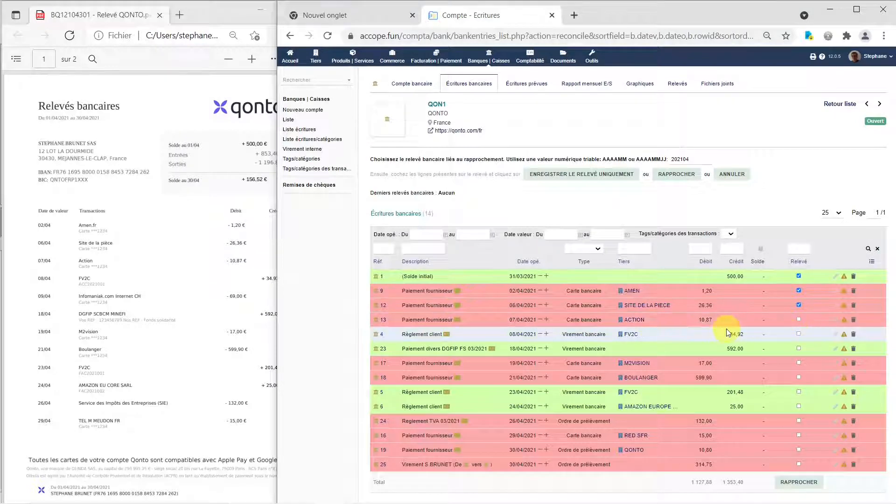
pyautogui.click(798, 320)
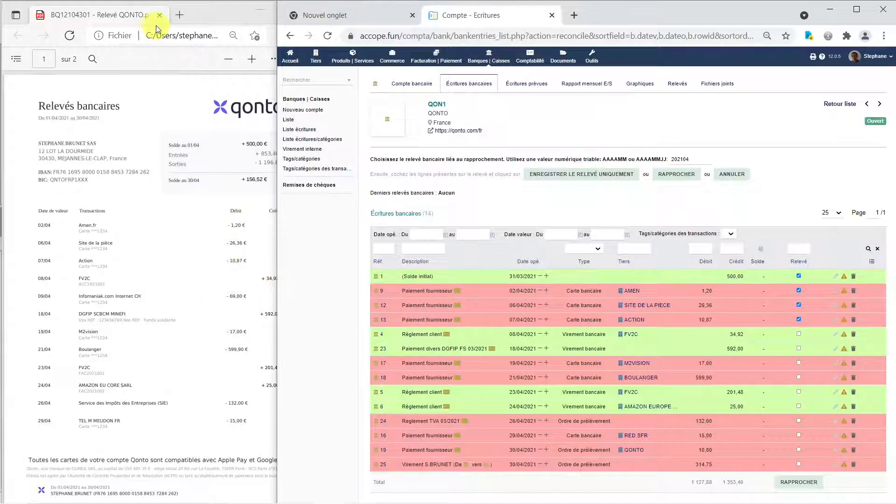
pyautogui.click(214, 7)
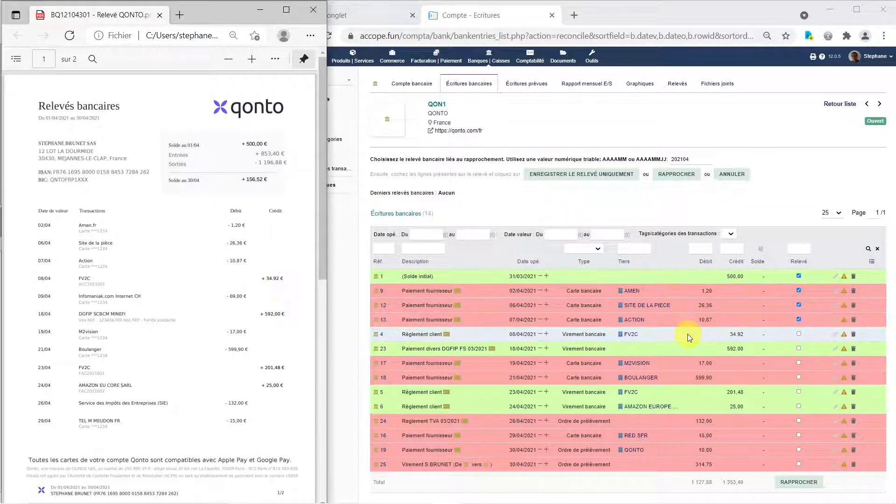
pyautogui.click(799, 335)
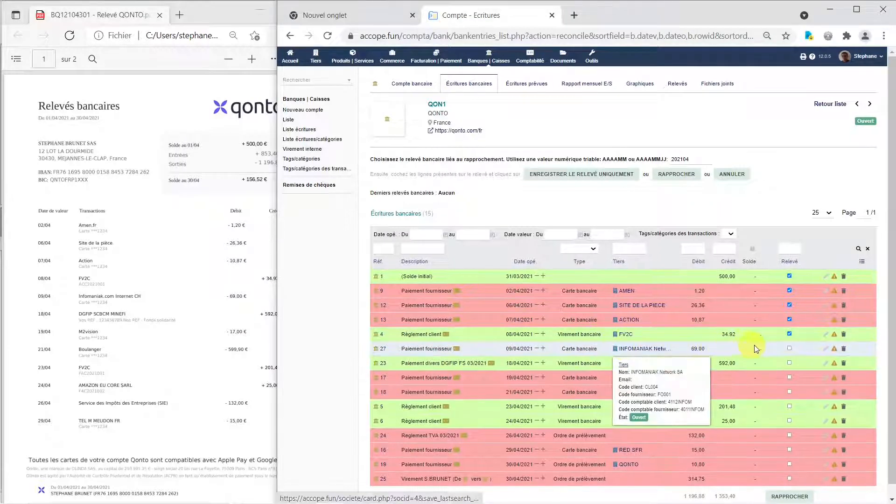
# Mark the INFOMANIAK, DGFIP FS 03/2021, M2VISION and BOULANGER entries as present on the statement.
pyautogui.click(789, 349)
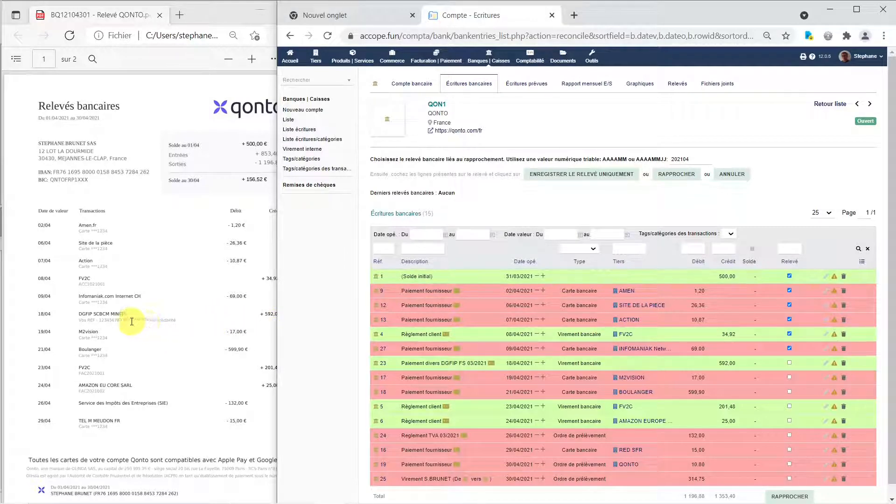
pyautogui.click(199, 316)
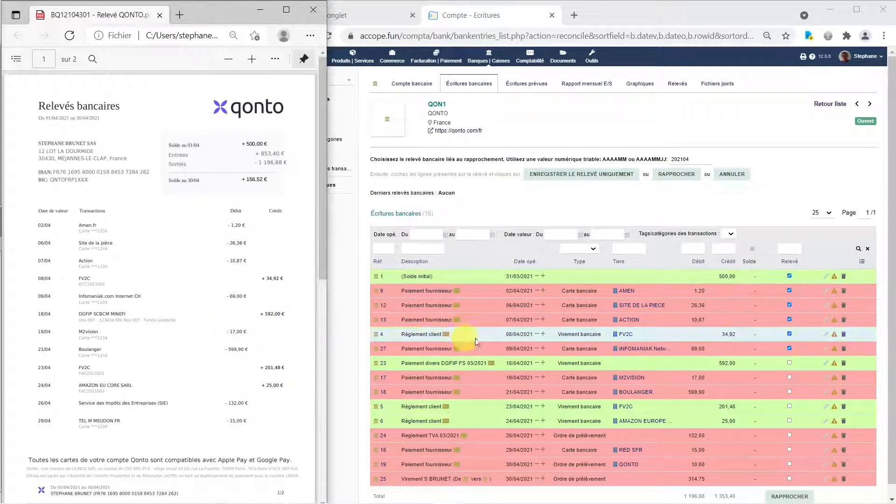
pyautogui.click(788, 363)
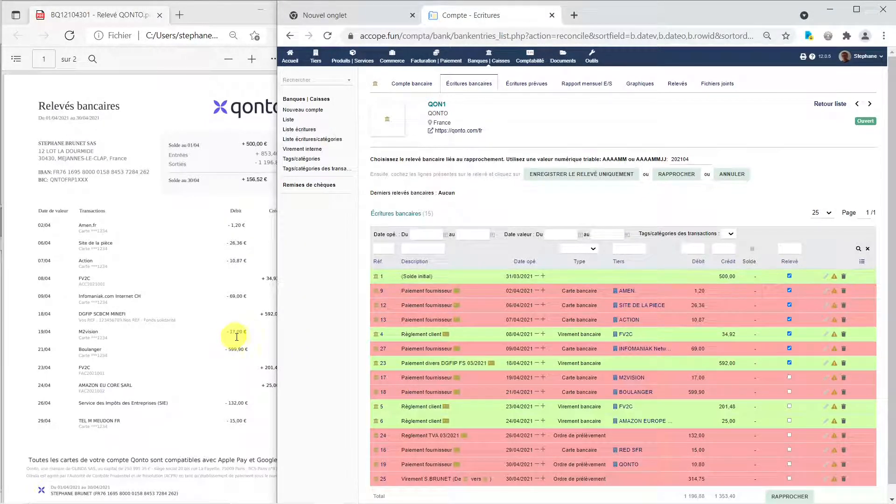
pyautogui.click(786, 378)
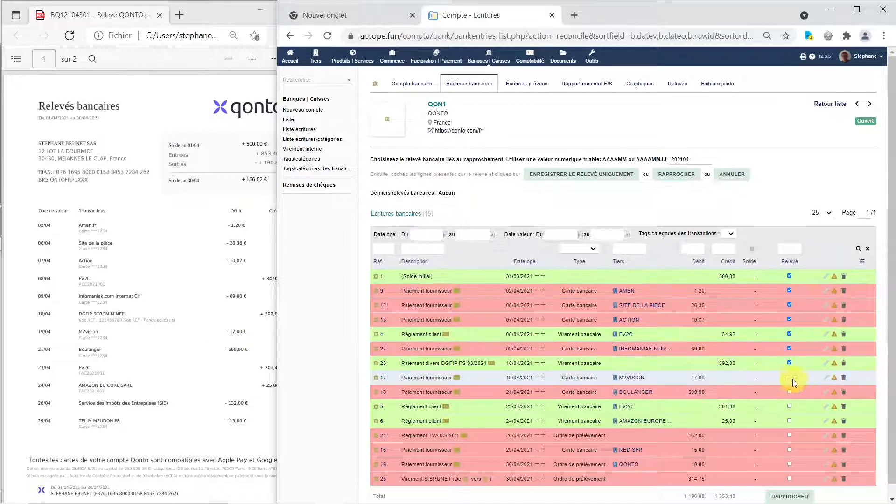
pyautogui.click(792, 379)
pyautogui.click(789, 378)
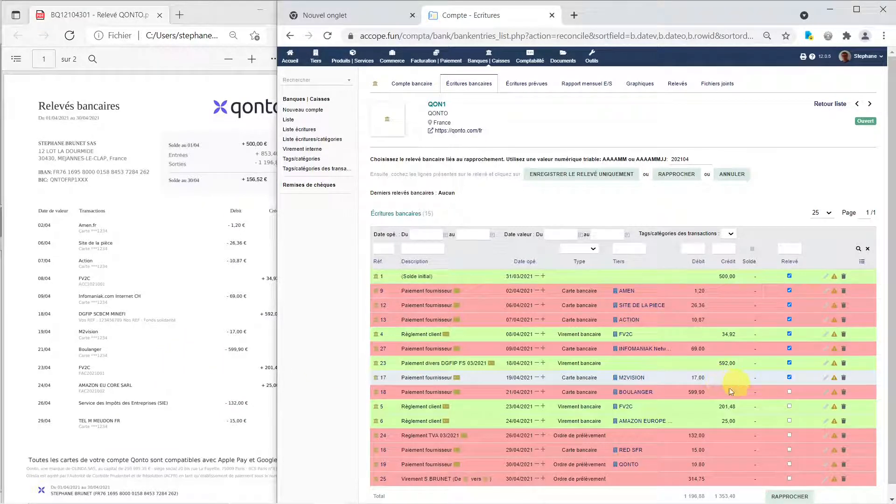
pyautogui.click(789, 393)
# Mark the 201,48 FV2C, AMAZON EUROPE, TVA 03/2021 and RED SFR entries as present on the statement.
pyautogui.click(164, 367)
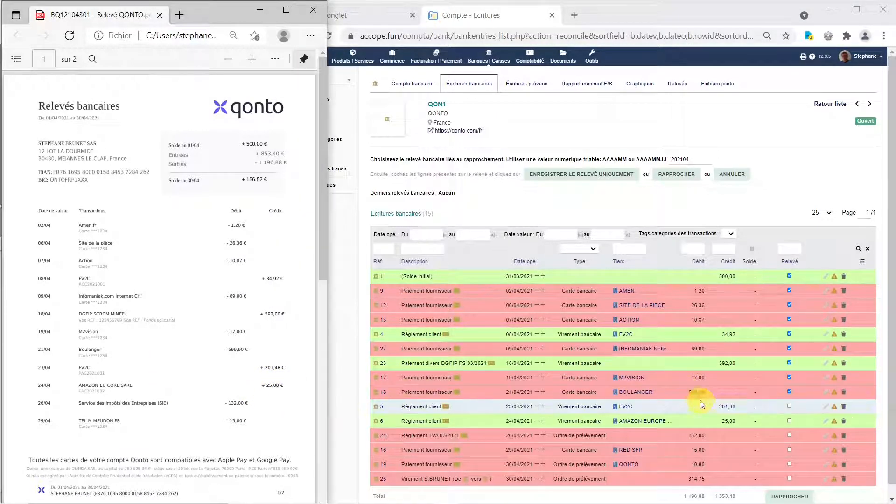
pyautogui.click(790, 406)
pyautogui.click(790, 421)
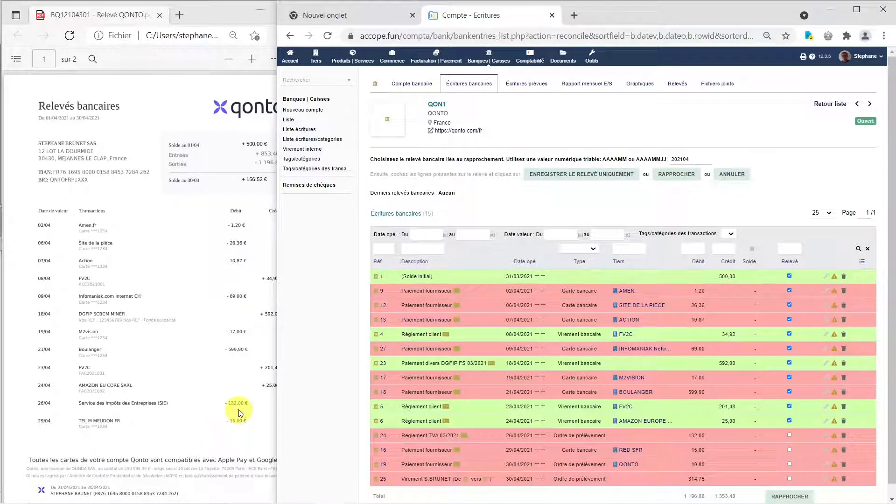
pyautogui.click(789, 435)
pyautogui.click(789, 449)
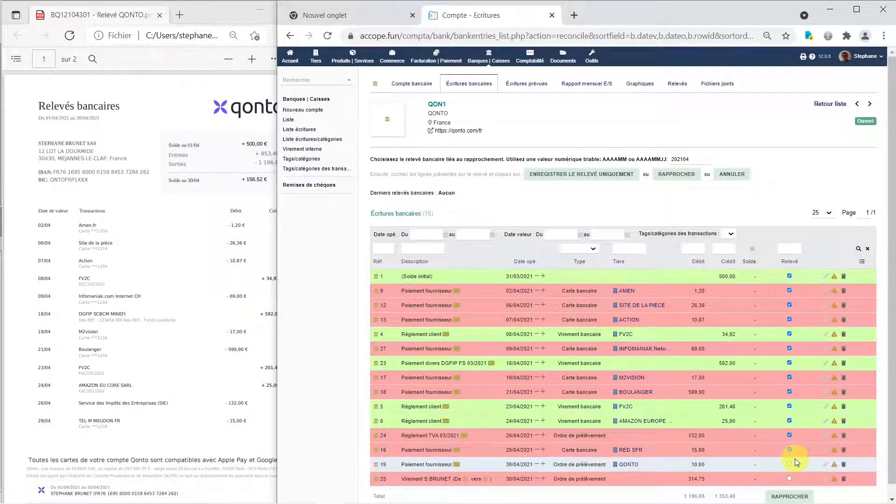
# Mark the 314,75 transfer and the QONTO payment from the statement's second page, and reconcile all marked entries.
pyautogui.click(173, 369)
pyautogui.scroll(-7, 172, 369)
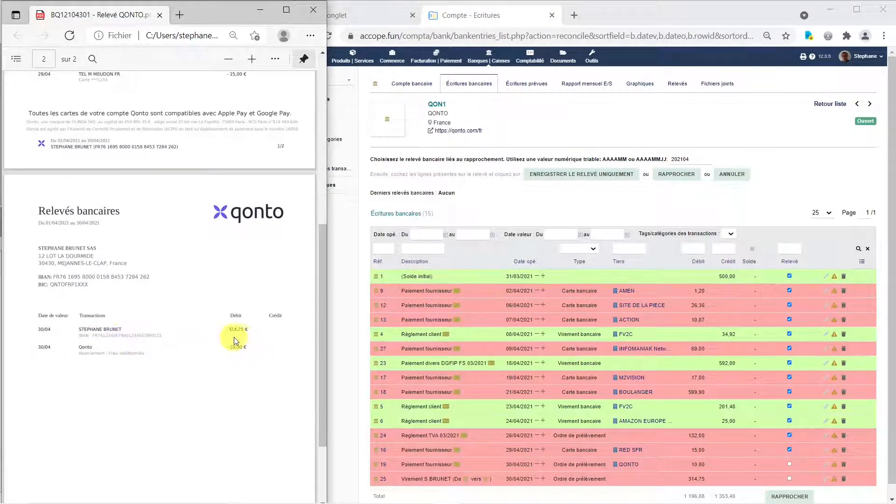
pyautogui.click(790, 479)
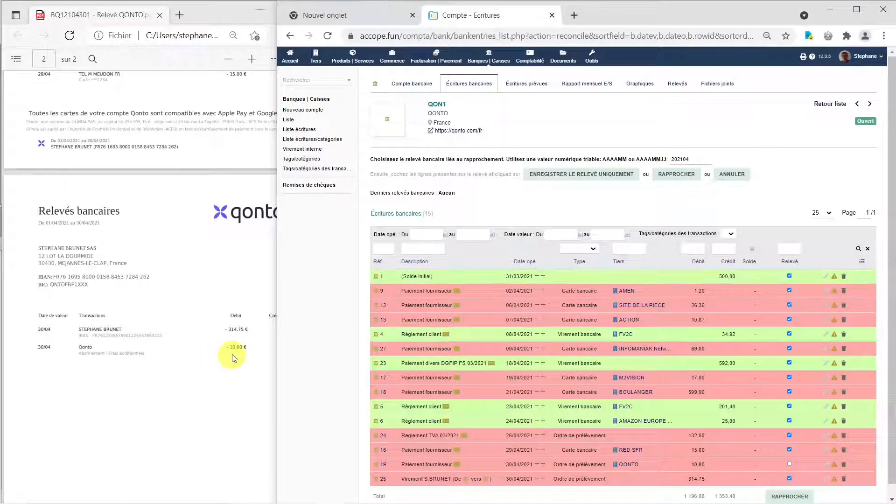
pyautogui.click(789, 464)
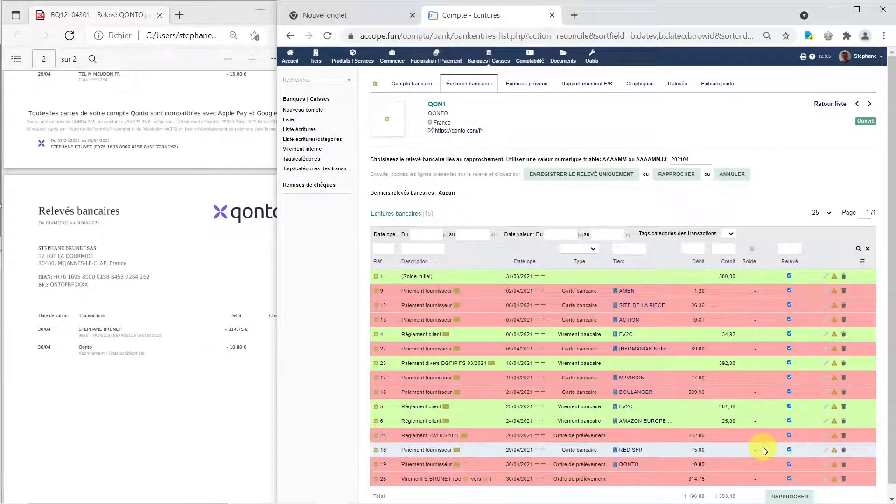
pyautogui.scroll(-1, 763, 447)
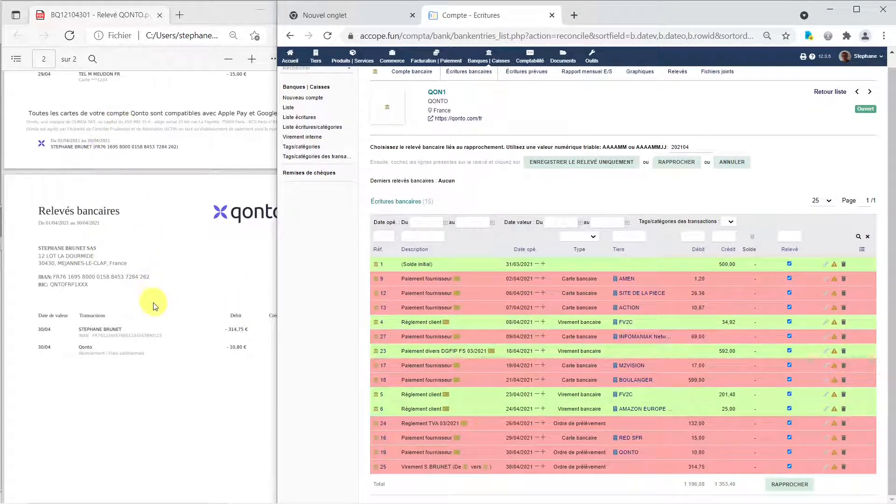
pyautogui.click(788, 485)
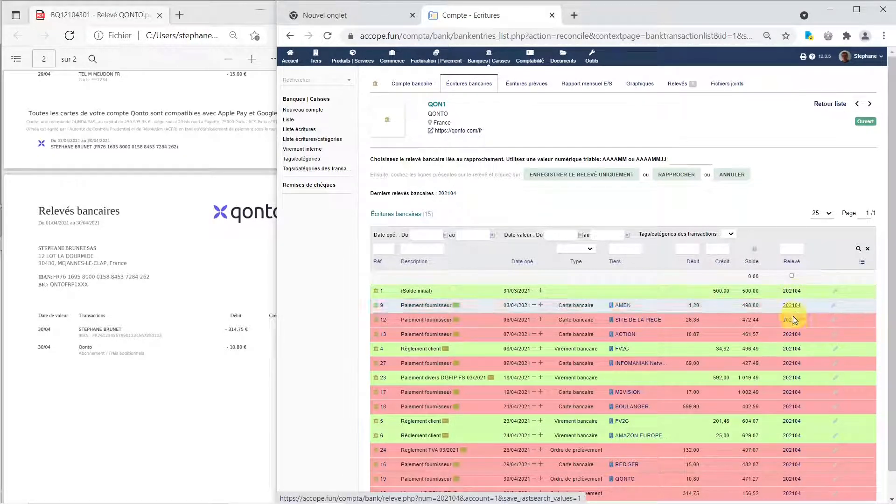
# Compare the reconciled entries and their final running balance with the transactions and 30/04 balance on the Qonto statement.
pyautogui.scroll(-1, 771, 404)
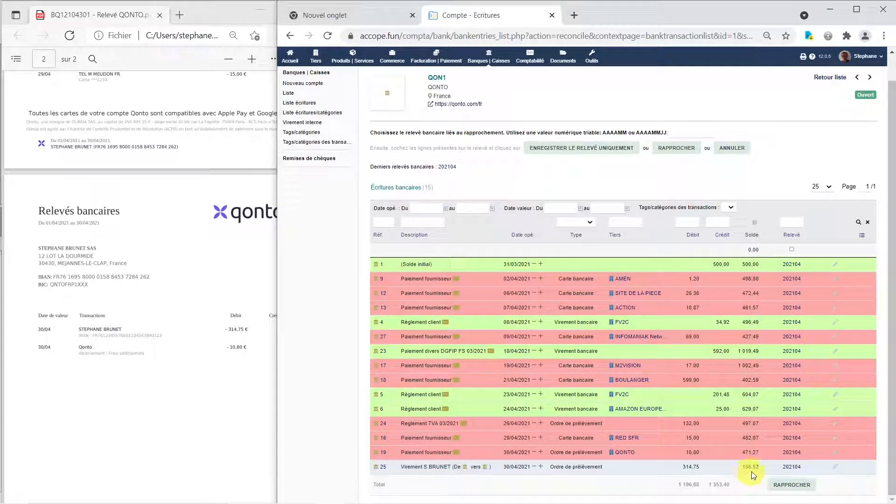
pyautogui.click(120, 369)
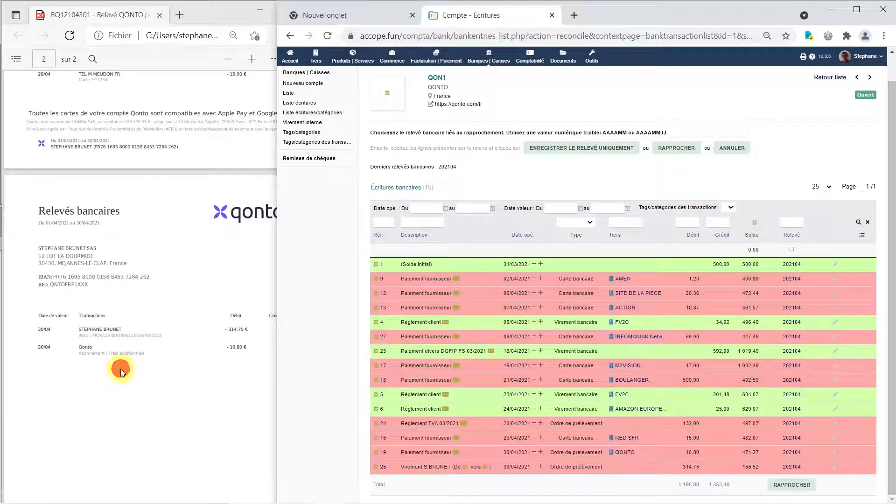
pyautogui.scroll(7, 140, 402)
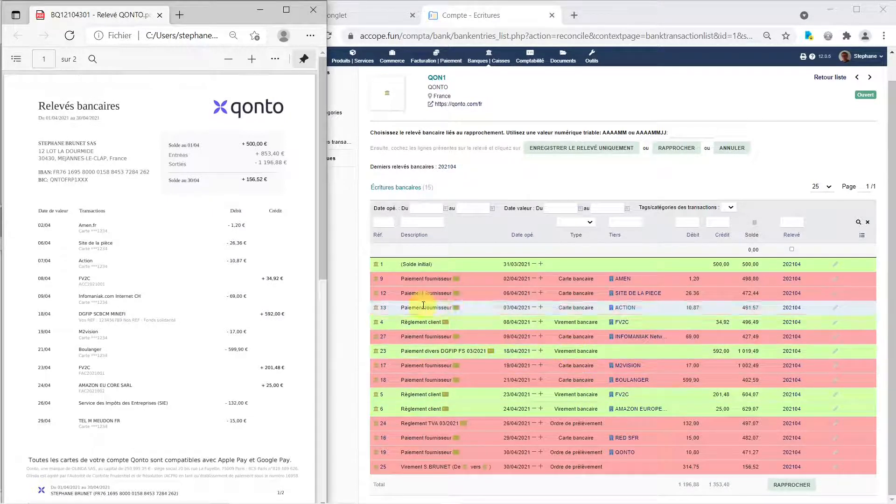
pyautogui.scroll(-5, 280, 403)
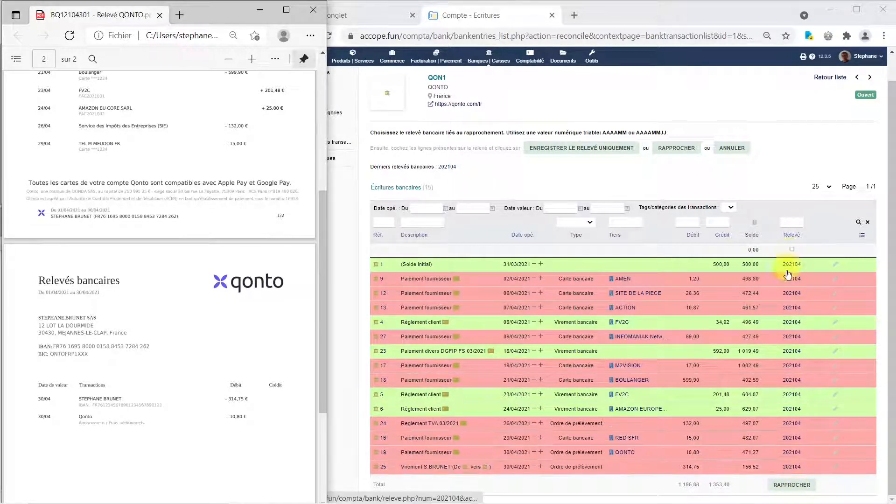
# Open the 314,75 transfer entry, clear its reconciled-with-bank-statement flag and save the reconciliation change.
pyautogui.click(837, 469)
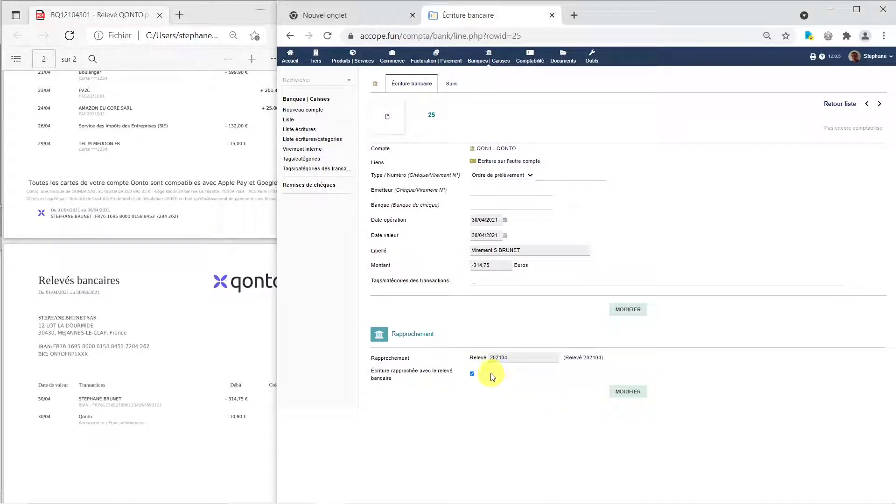
pyautogui.click(472, 373)
pyautogui.click(630, 395)
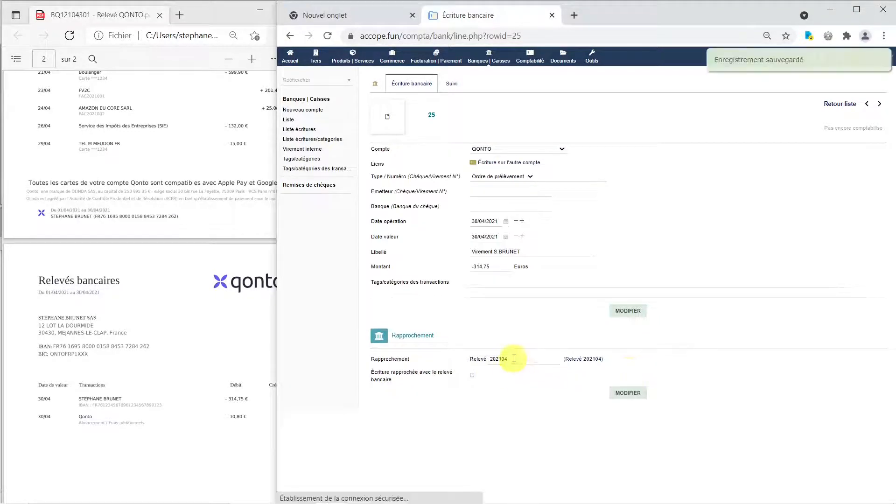
# Clear the statement number from the 314,75 transfer entry, save the change, and return to the QONTO account's bank entries.
pyautogui.moveTo(514, 359); pyautogui.dragTo(451, 362)
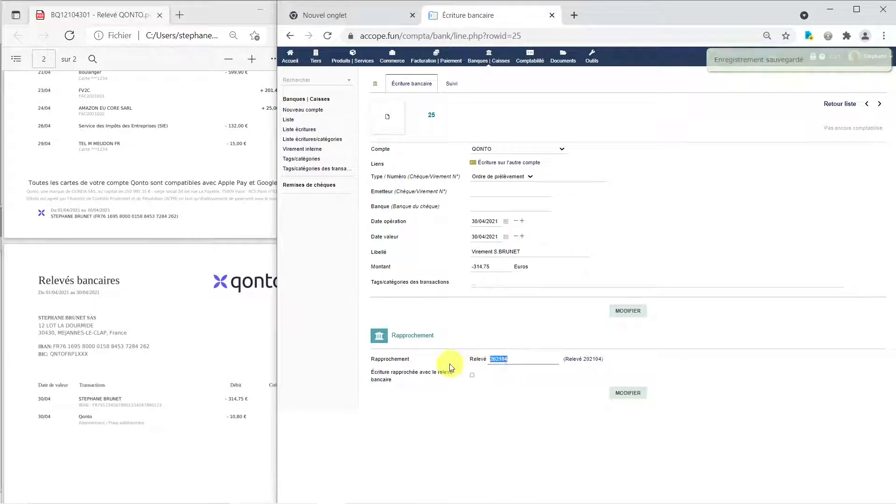
pyautogui.press('BackSpace')
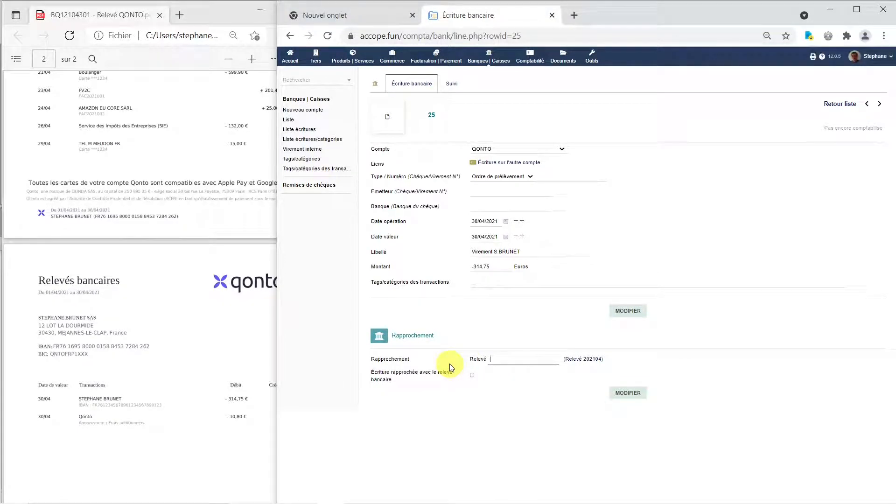
pyautogui.click(627, 395)
pyautogui.click(288, 121)
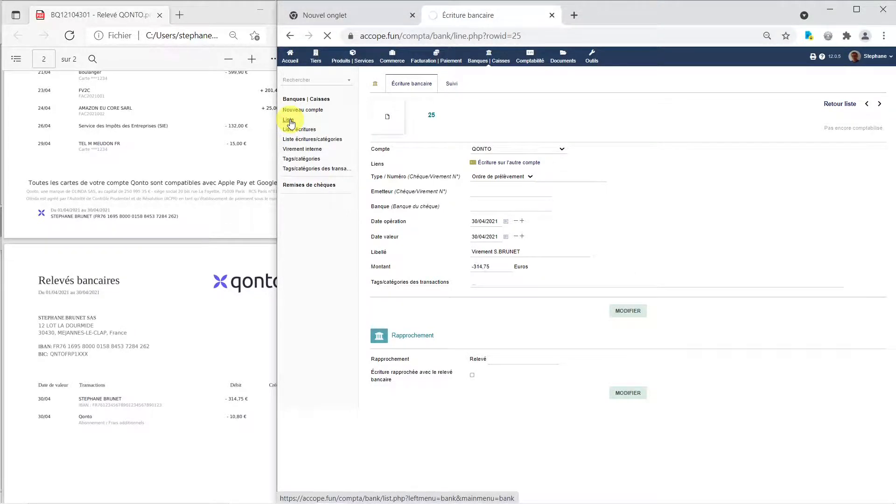
pyautogui.click(469, 84)
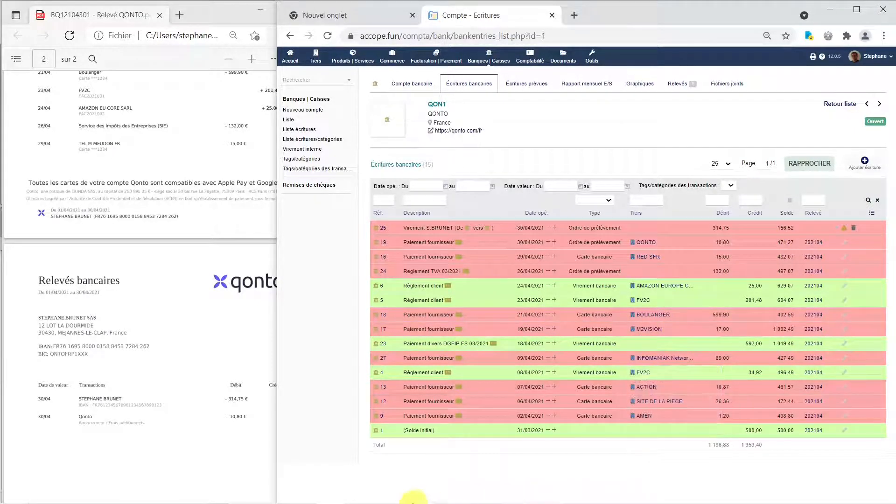
# Switch to the LibreOffice Calc reconciliation sheet and set the Solde comptable amount in E4 to 156,52 €.
pyautogui.moveTo(407, 503)
pyautogui.click(504, 493)
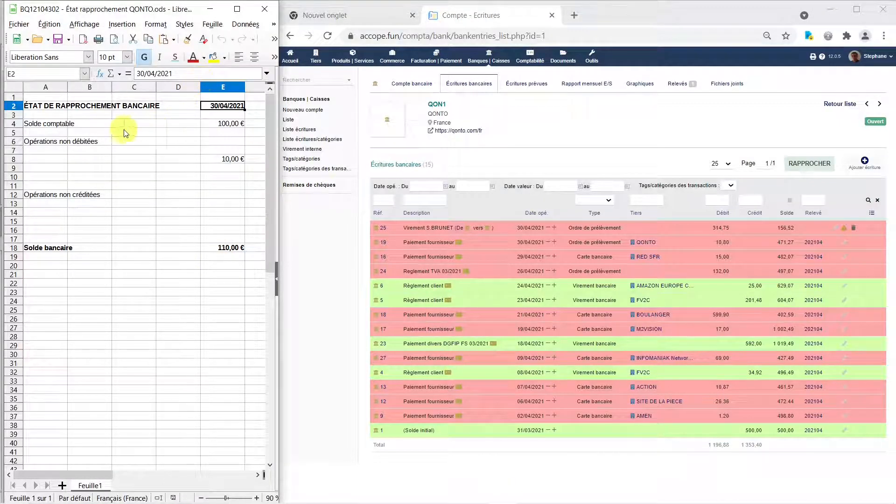
pyautogui.click(233, 124)
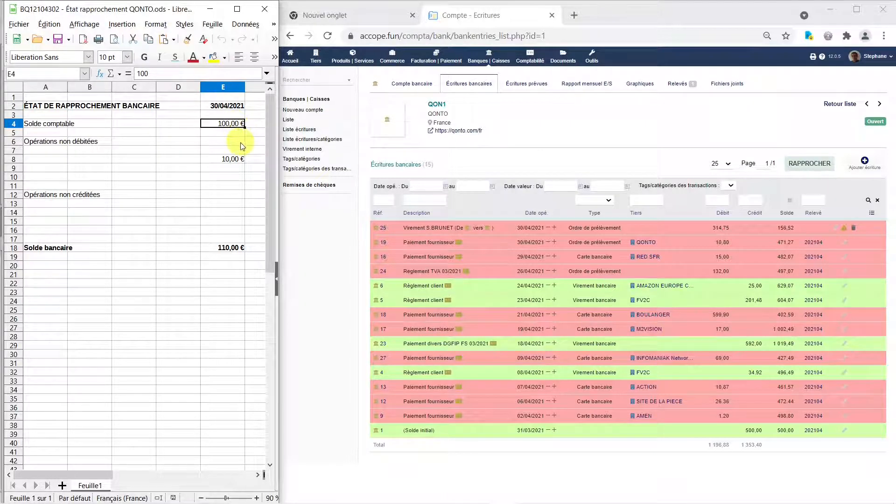
pyautogui.write('156,52')
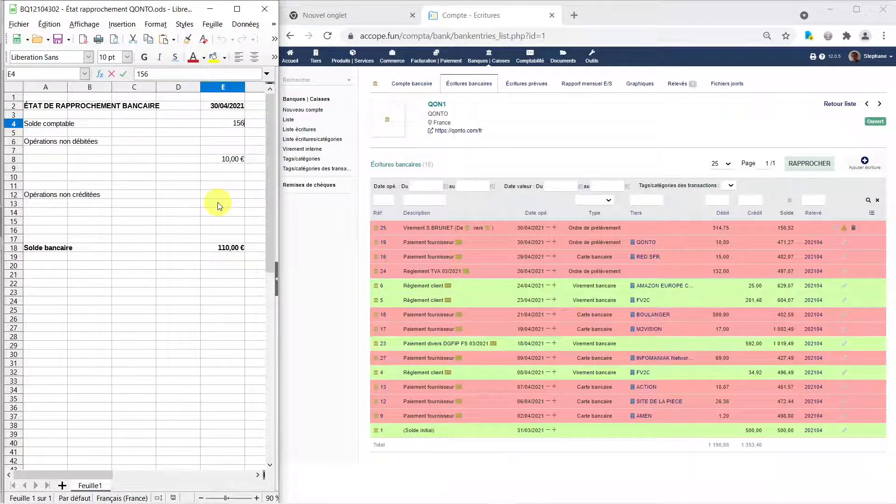
pyautogui.press('Return')
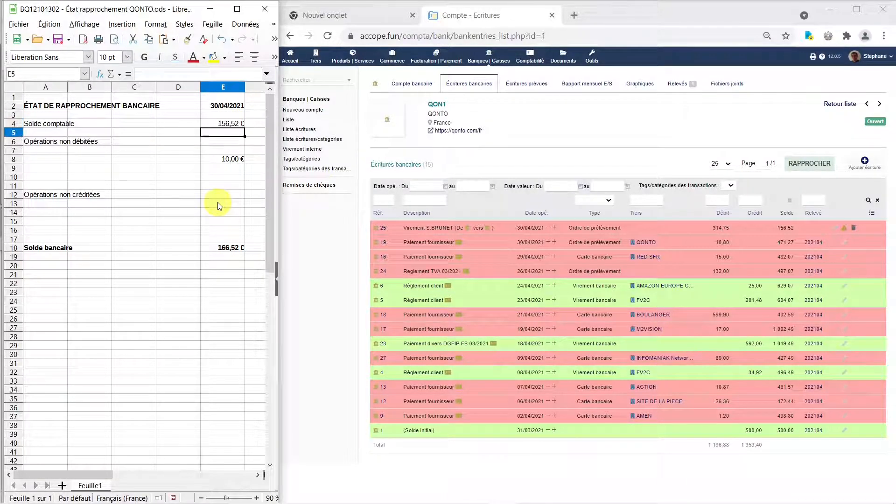
# Fill row 8 under Opérations non débitées with 30/04/21, the label Virement plus the recipient's name, and the amount 314,75 €.
pyautogui.click(55, 161)
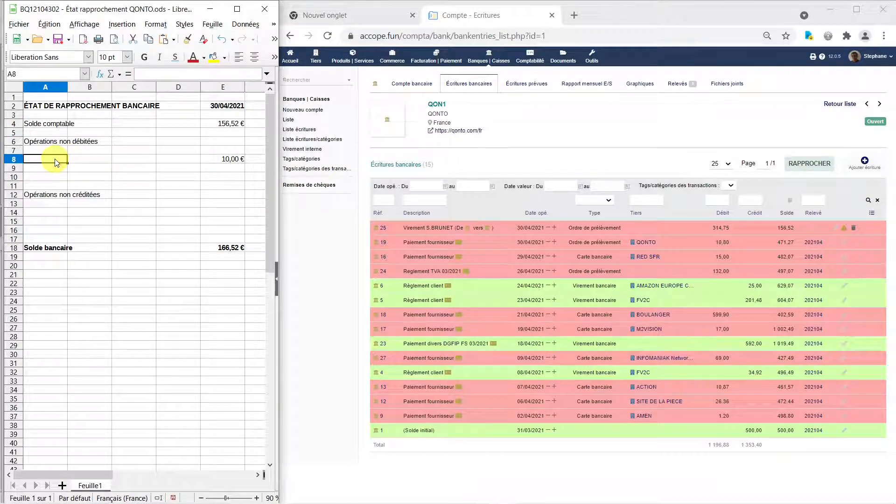
pyautogui.write('30/04/21')
pyautogui.click(70, 158)
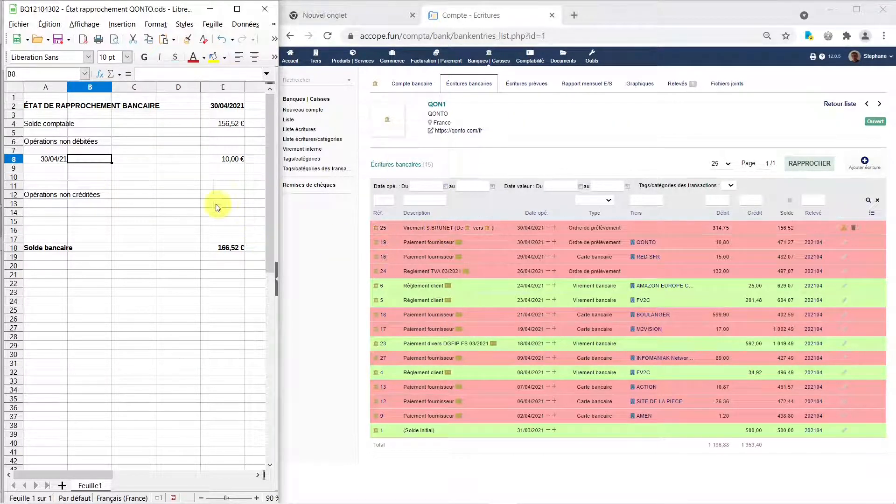
pyautogui.write('Virement')
pyautogui.click(143, 74)
pyautogui.write('S.BRUNET')
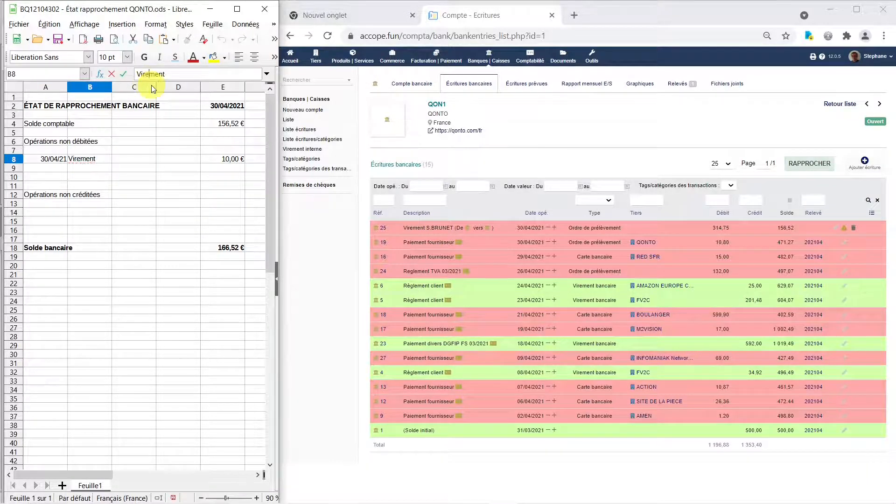
pyautogui.press('Return')
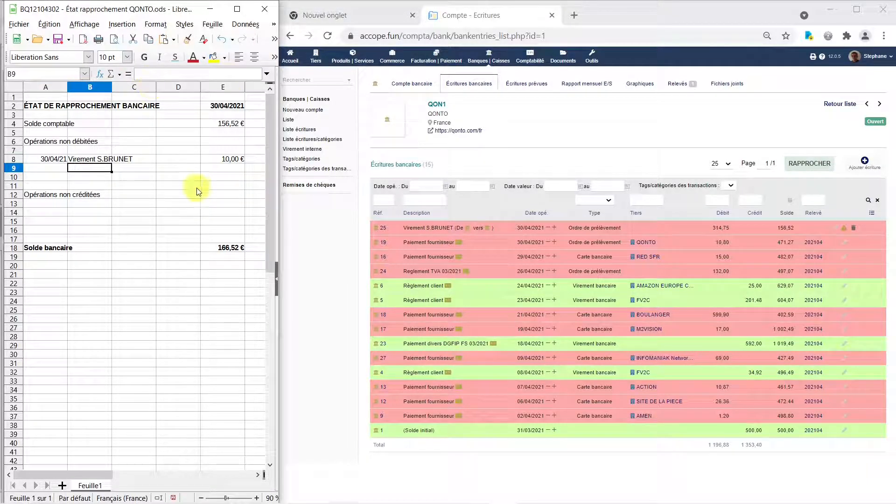
pyautogui.click(227, 164)
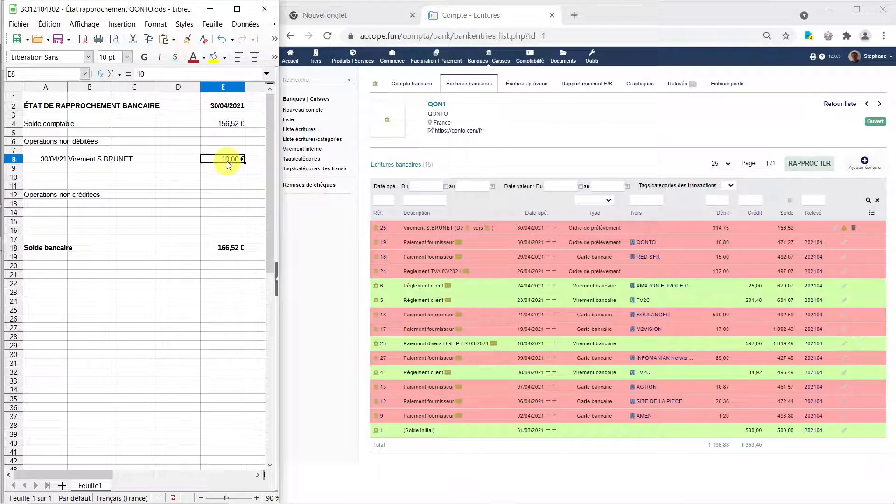
pyautogui.write('314,75')
pyautogui.press('Return')
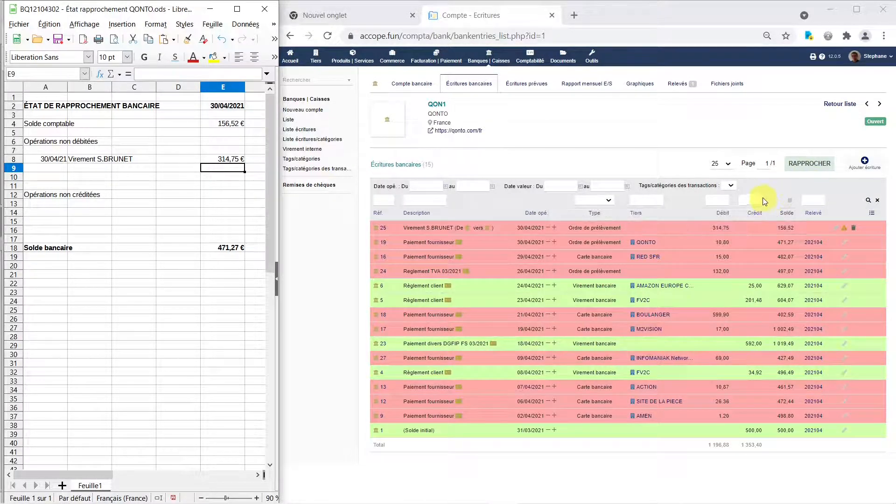
# Back in the browser's QONTO bank entries, reconcile the outstanding 314,75 transfer with statement 202104.
pyautogui.click(807, 166)
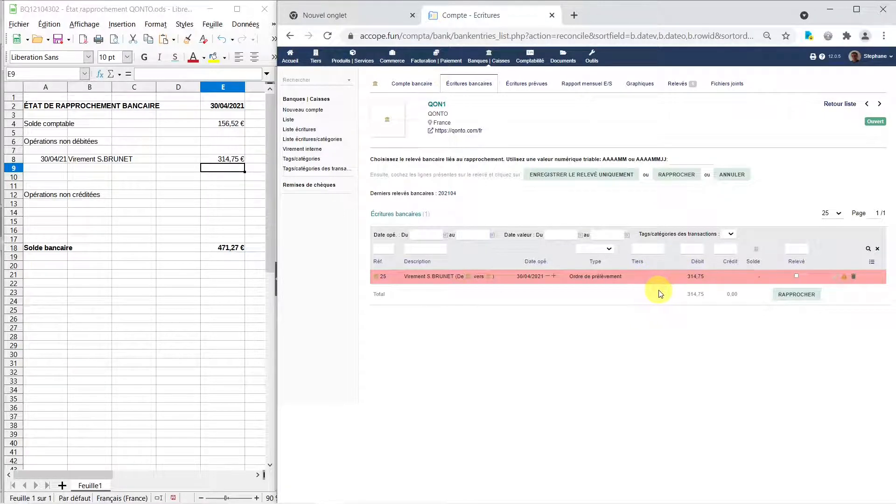
pyautogui.click(695, 159)
pyautogui.click(707, 192)
pyautogui.click(797, 276)
pyautogui.click(797, 295)
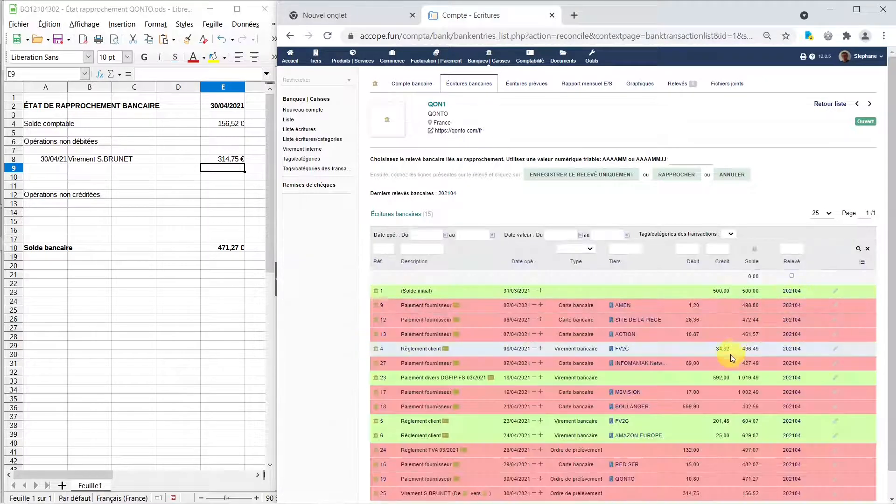
# Review the reconciled entries, then reopen the QONTO account's bank entries from the account list to check the 314,75 transfer.
pyautogui.scroll(-1, 730, 354)
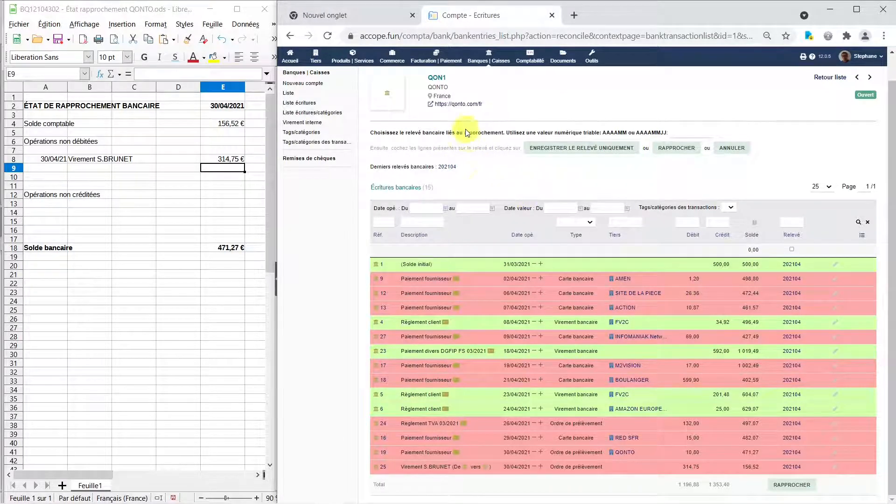
pyautogui.click(288, 94)
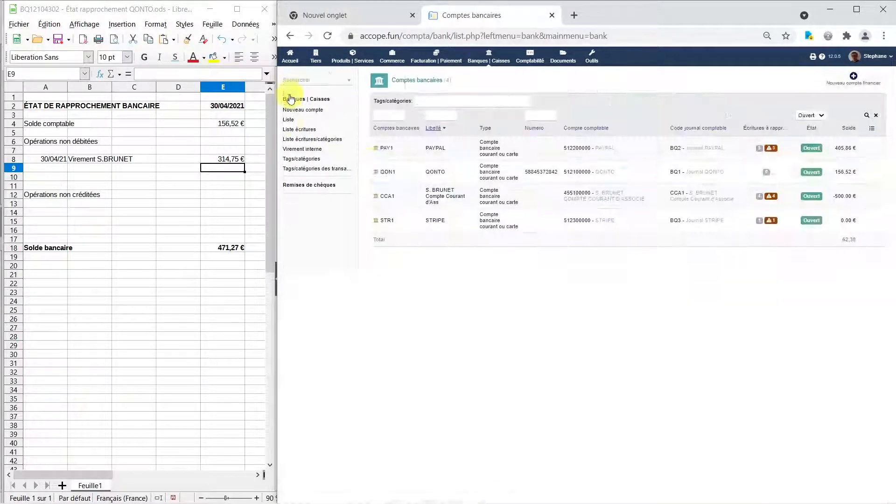
pyautogui.click(386, 172)
pyautogui.click(479, 88)
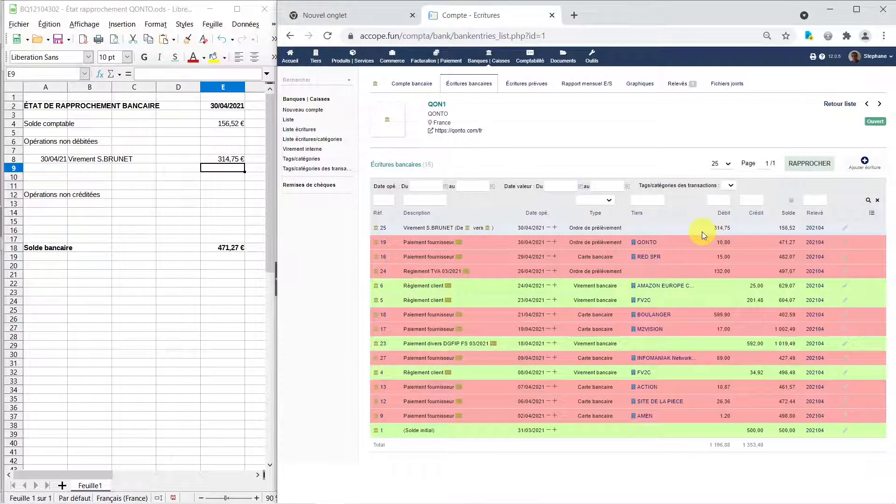